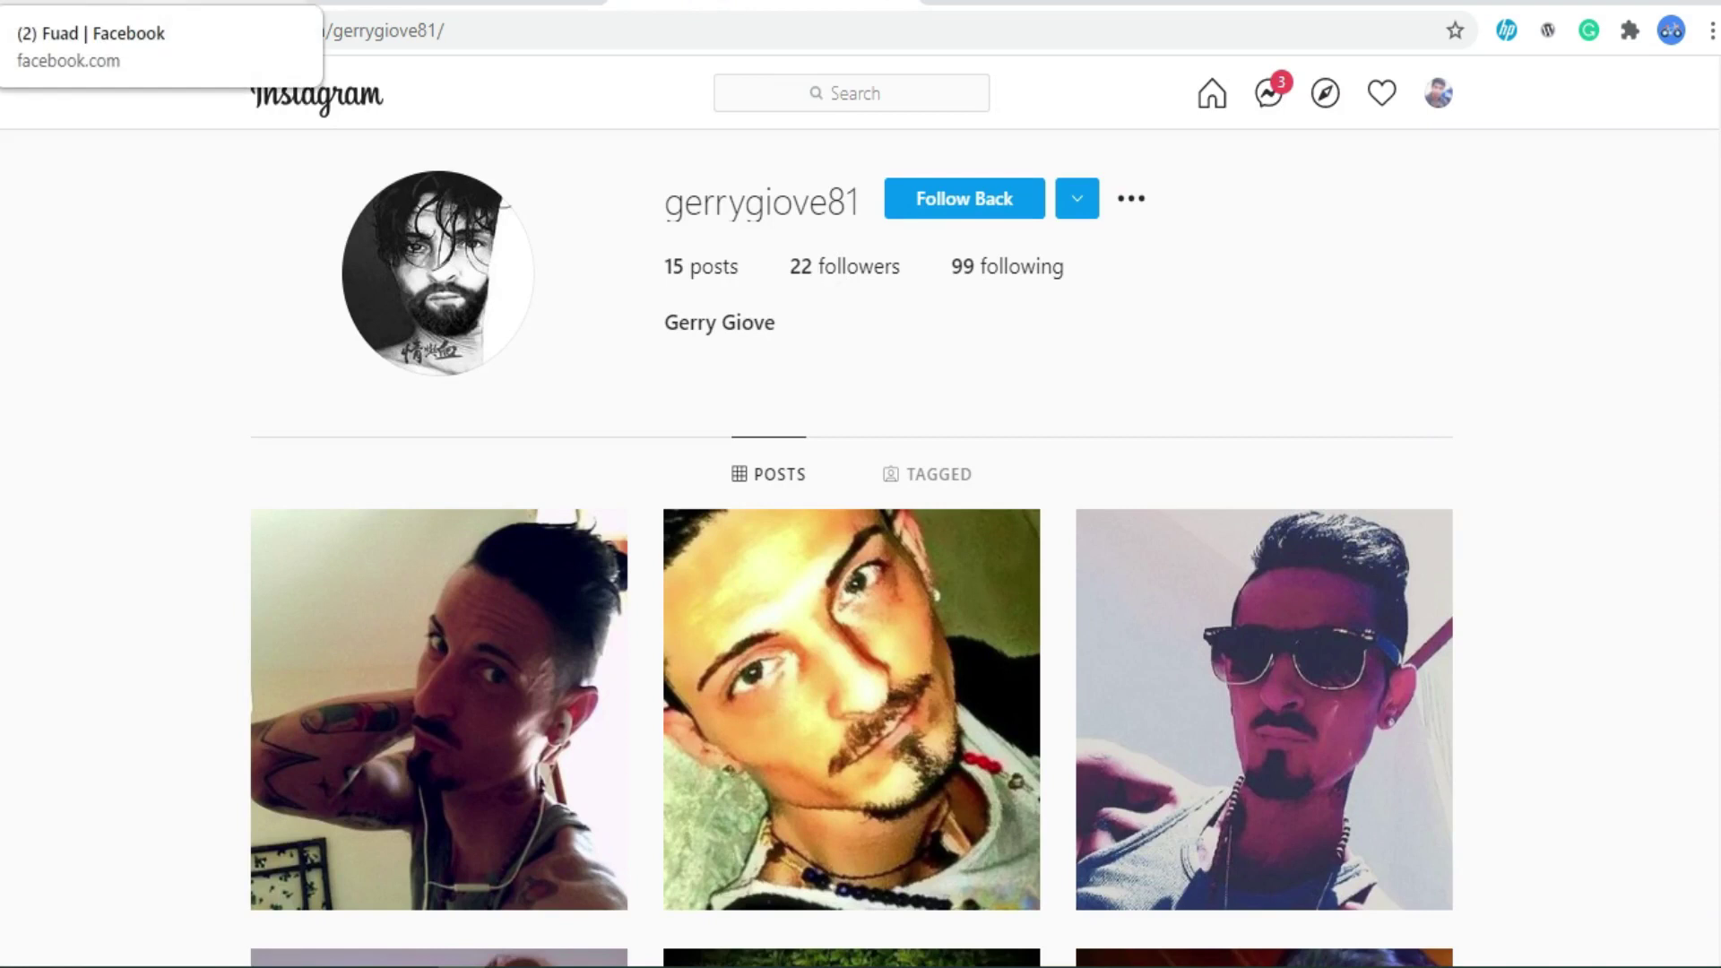
# Step: Return to the Facebook tab from the Instagram profile page
pyautogui.click(134, 2)
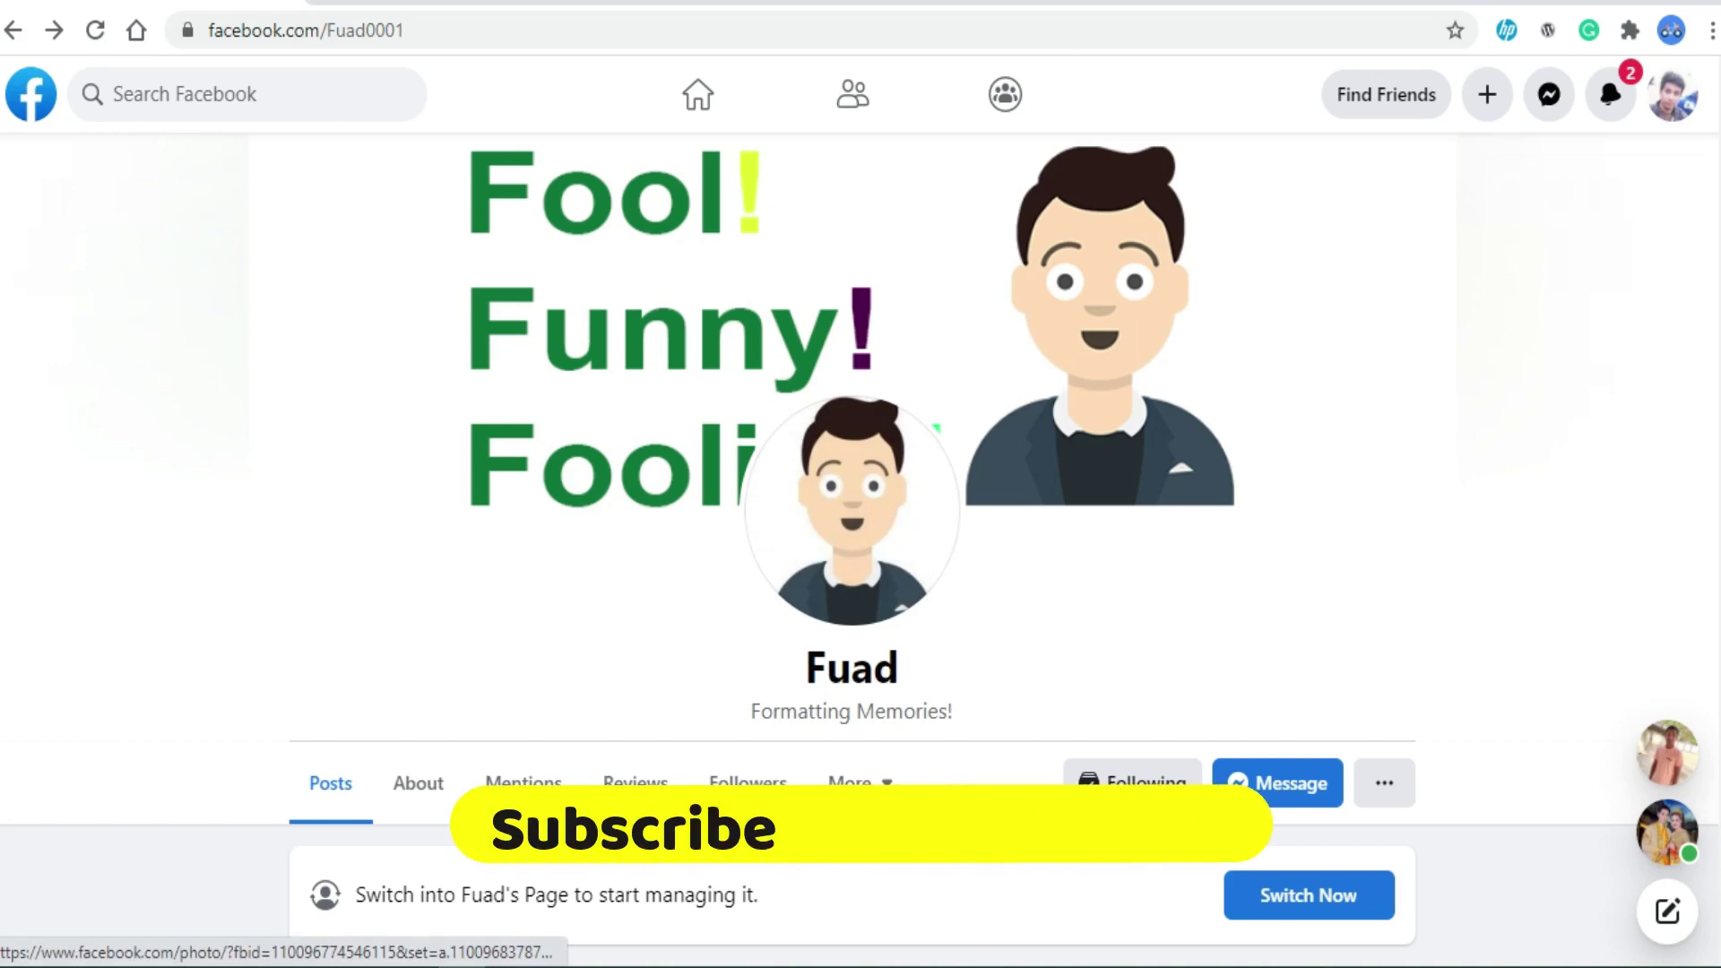
# Step: Open a new browser tab showing the Google start page
pyautogui.click(952, 7)
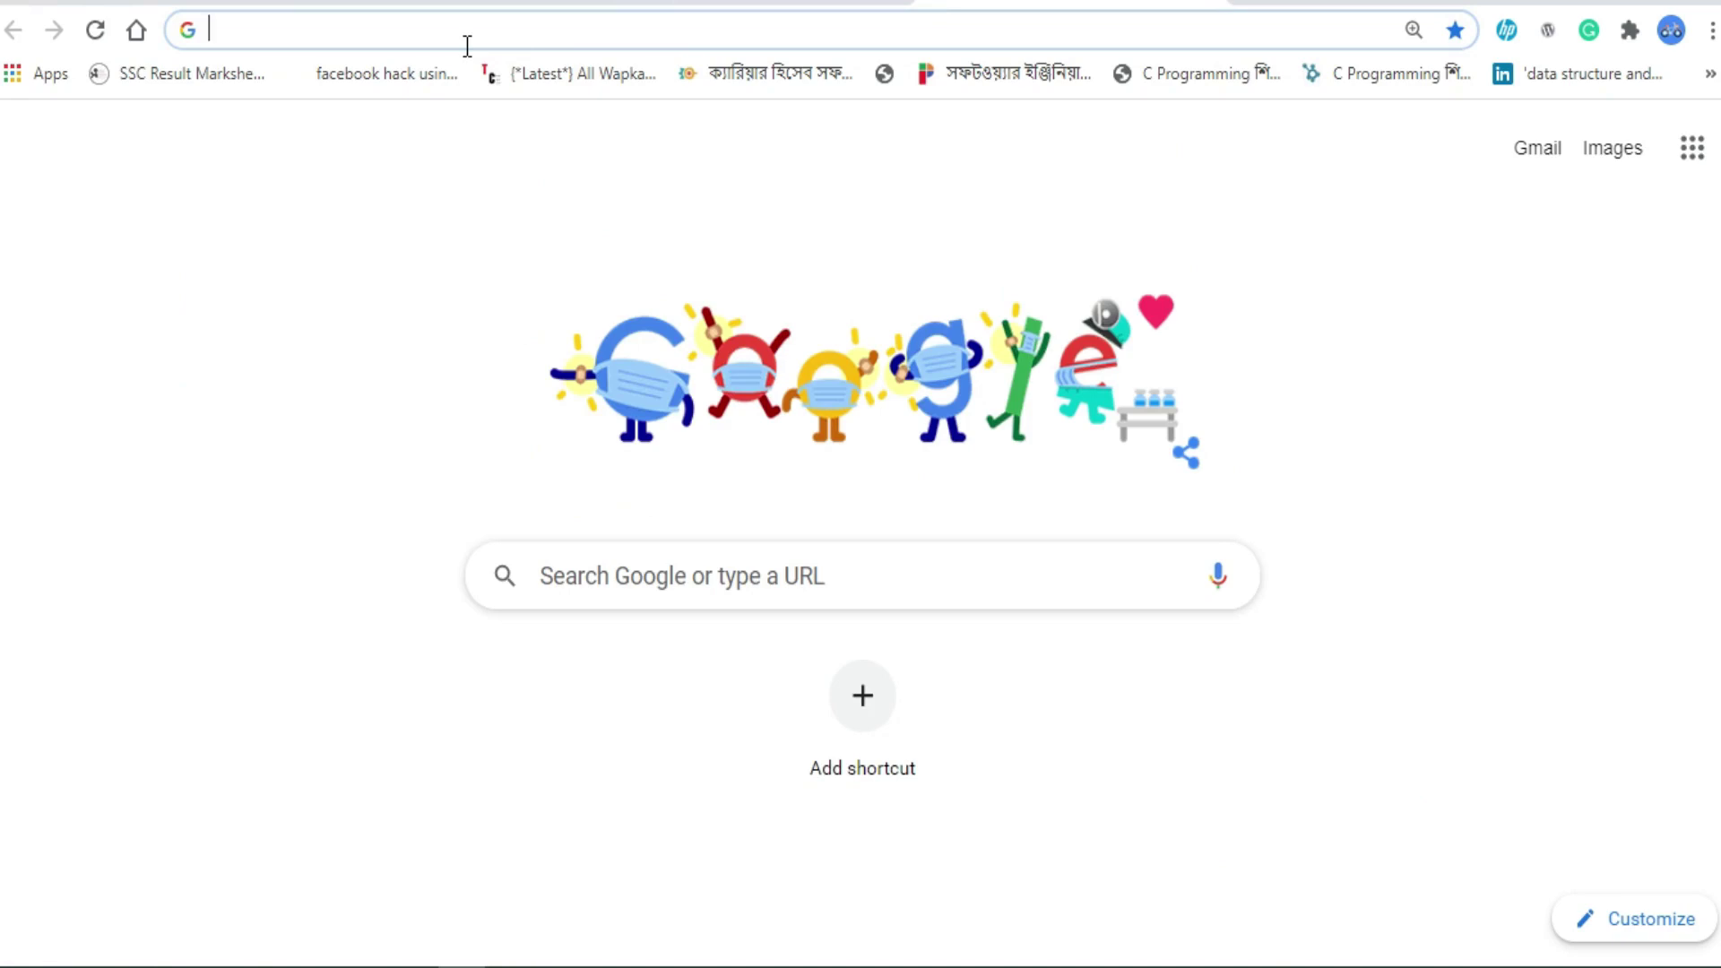
# Step: Load the facebook.com/pages/creation link in the address bar
pyautogui.write('https://www.facebook.com/pages/creation/?ref_type=comet_home')
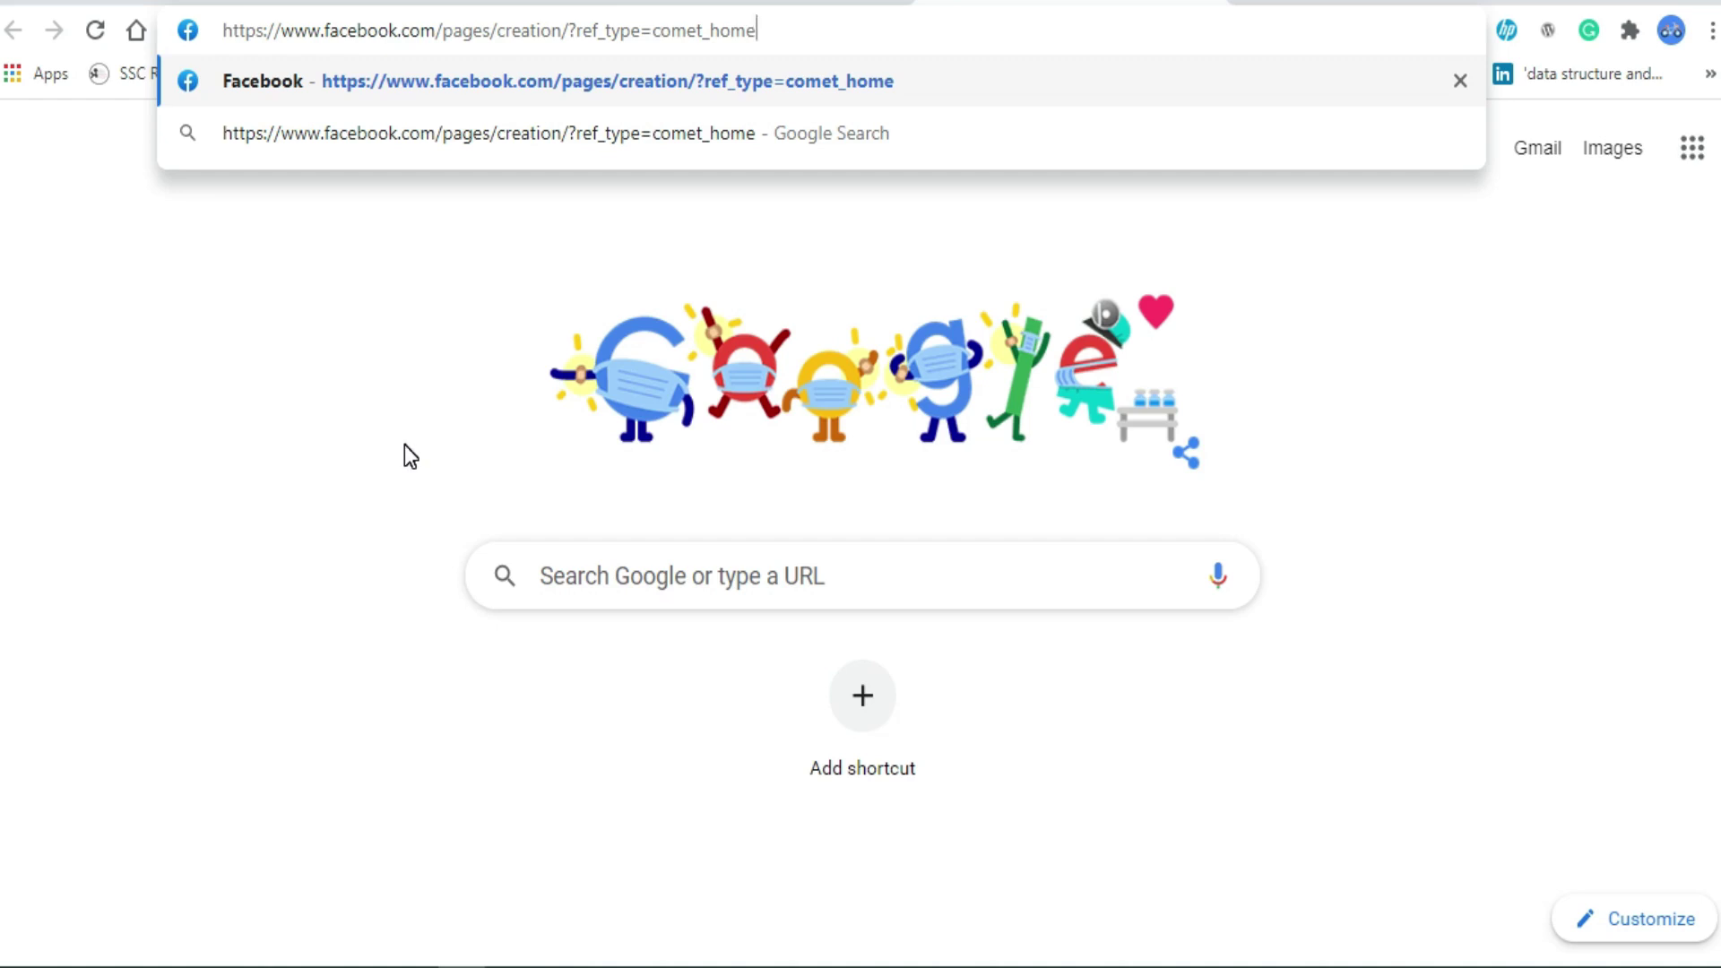
pyautogui.press('Return')
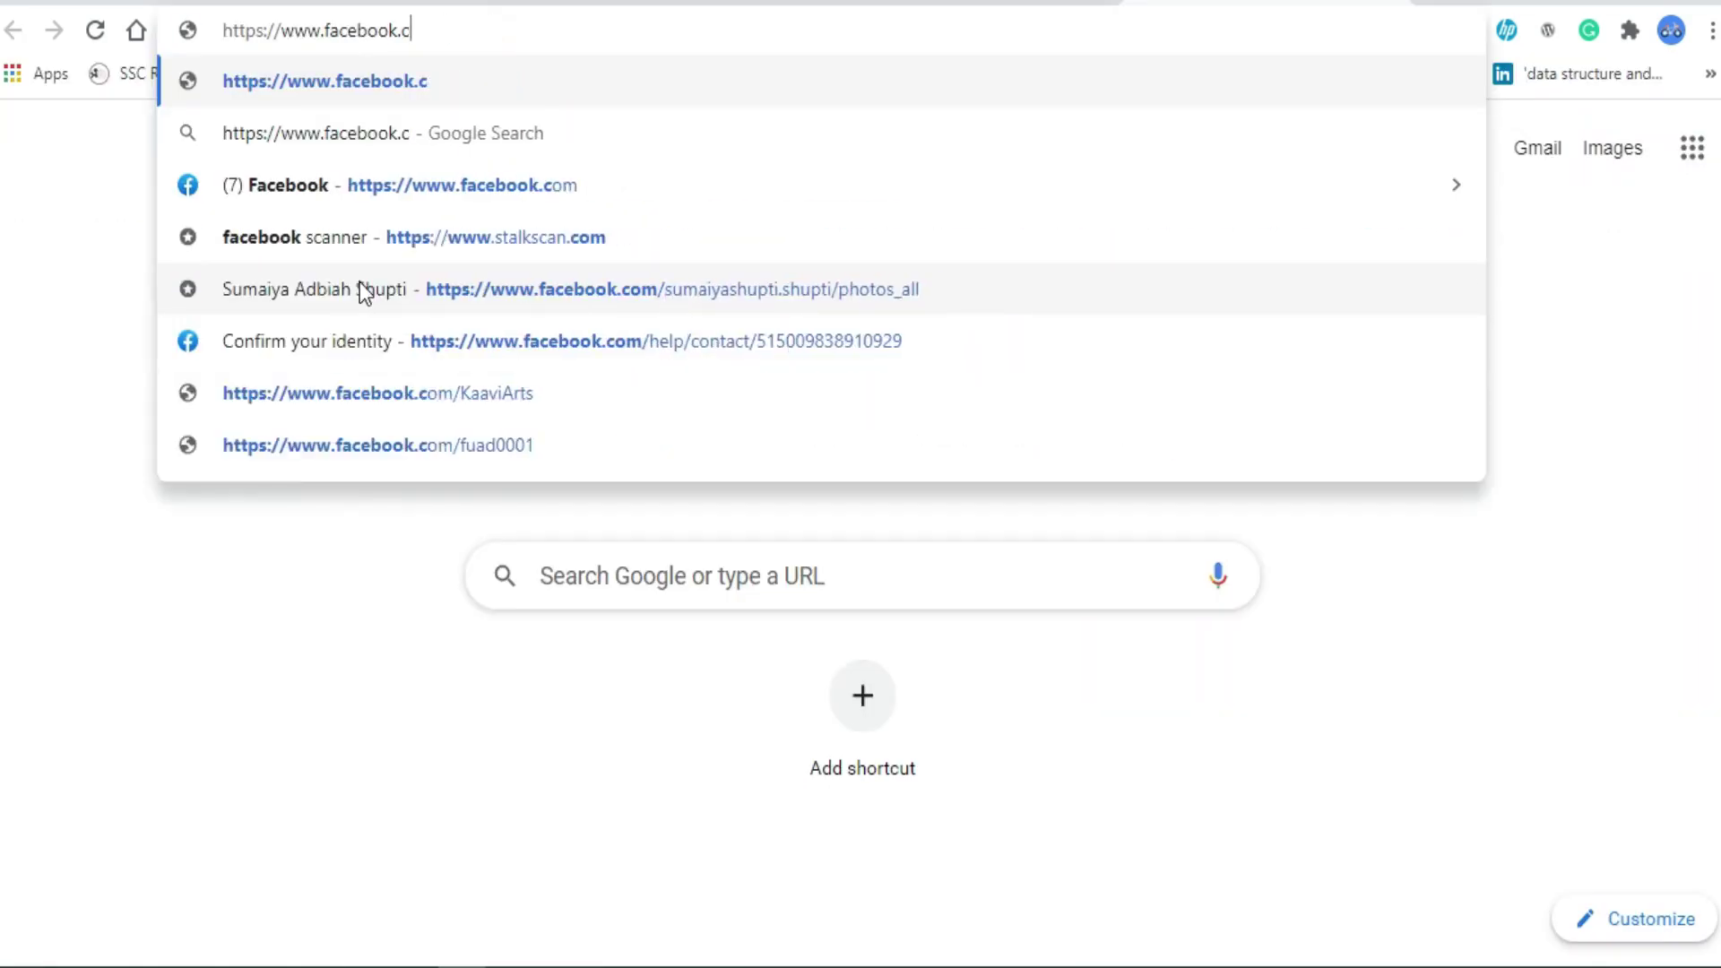
# Step: Reload the pages/creation link copied from Notepad to reach the Criar uma Página form
pyautogui.press('BackSpace')
pyautogui.press('BackSpace')
pyautogui.press('BackSpace')
pyautogui.press('BackSpace')
pyautogui.press('BackSpace')
pyautogui.press('BackSpace')
pyautogui.press('BackSpace')
pyautogui.press('BackSpace')
pyautogui.press('BackSpace')
pyautogui.press('BackSpace')
pyautogui.press('BackSpace')
pyautogui.press('BackSpace')
pyautogui.press('BackSpace')
pyautogui.press('BackSpace')
pyautogui.press('BackSpace')
pyautogui.press('BackSpace')
pyautogui.press('BackSpace')
pyautogui.press('BackSpace')
pyautogui.press('BackSpace')
pyautogui.press('BackSpace')
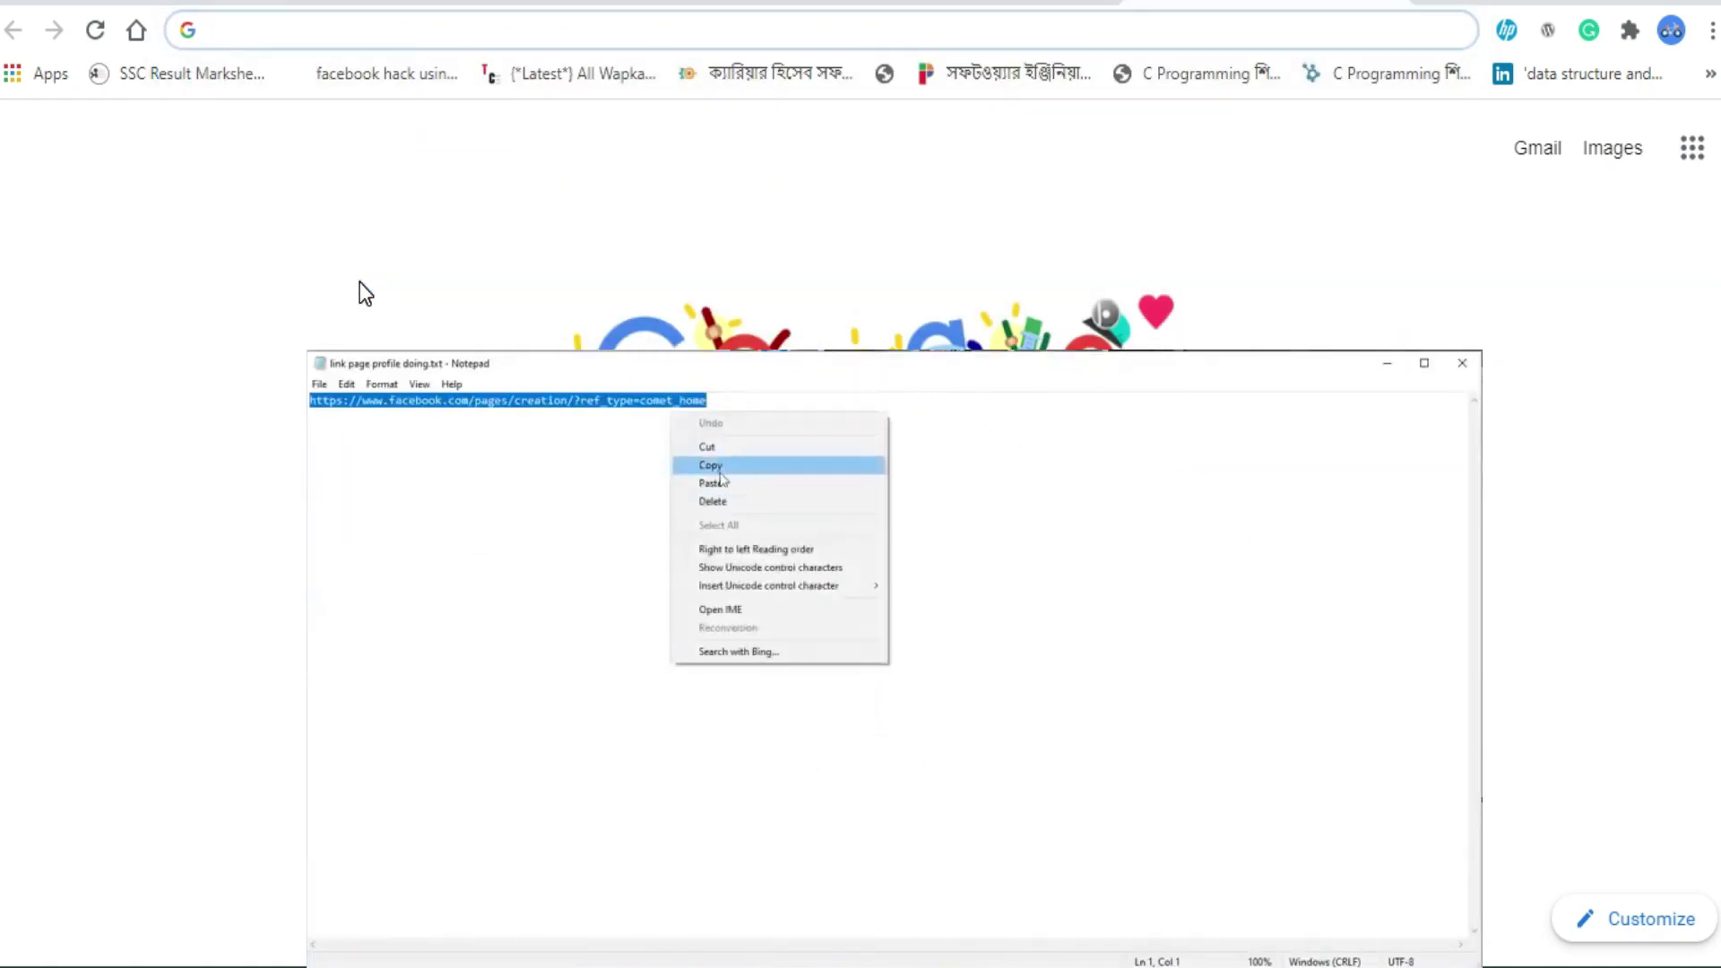
pyautogui.click(695, 468)
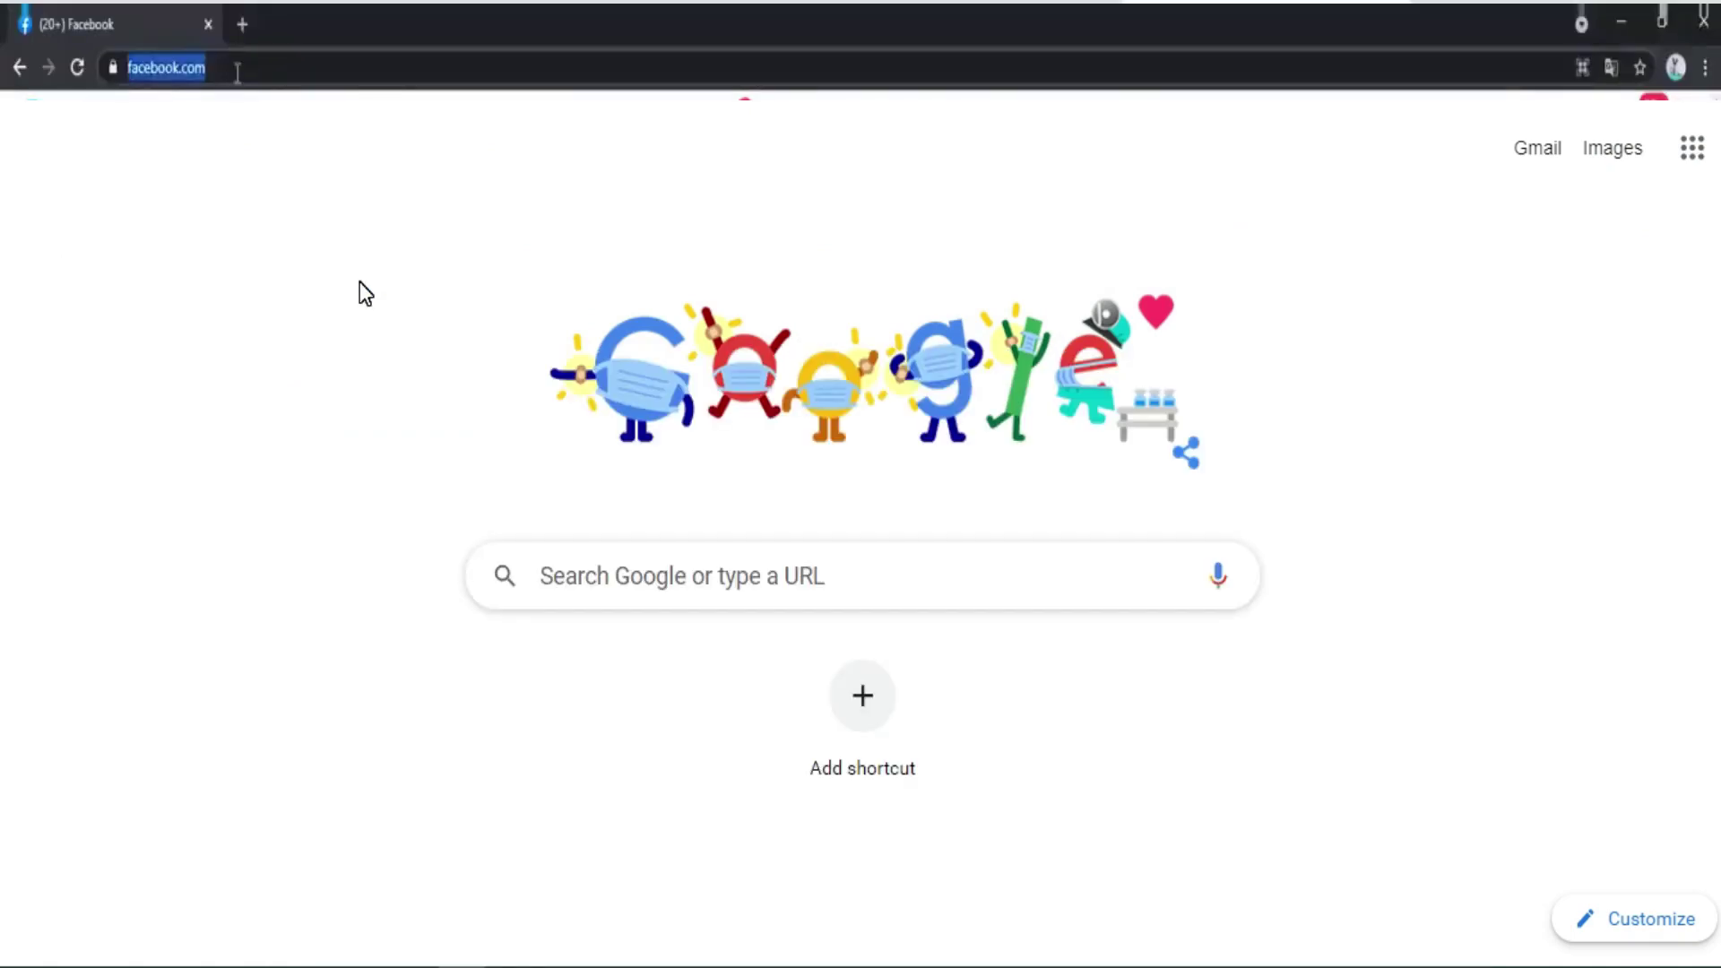
pyautogui.hotkey('ctrl', 'v')
pyautogui.press('Return')
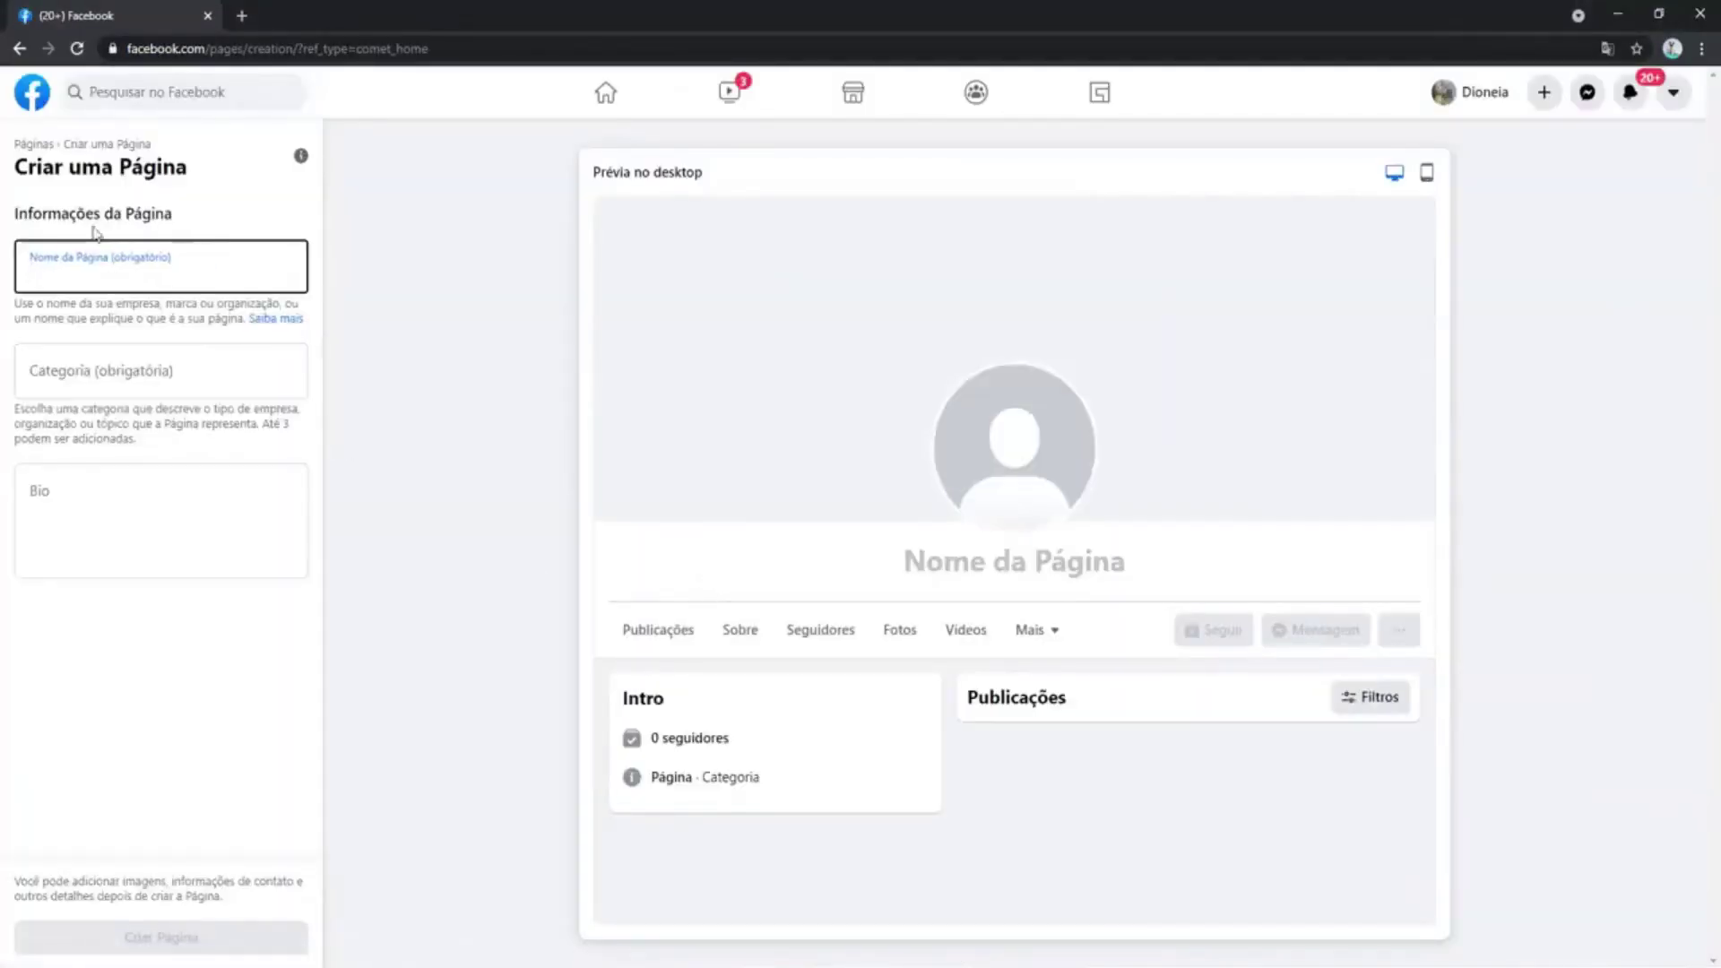
# Step: Enter 'Pek tola Love b sousdei' as the Nome da Página
pyautogui.write('Pek top')
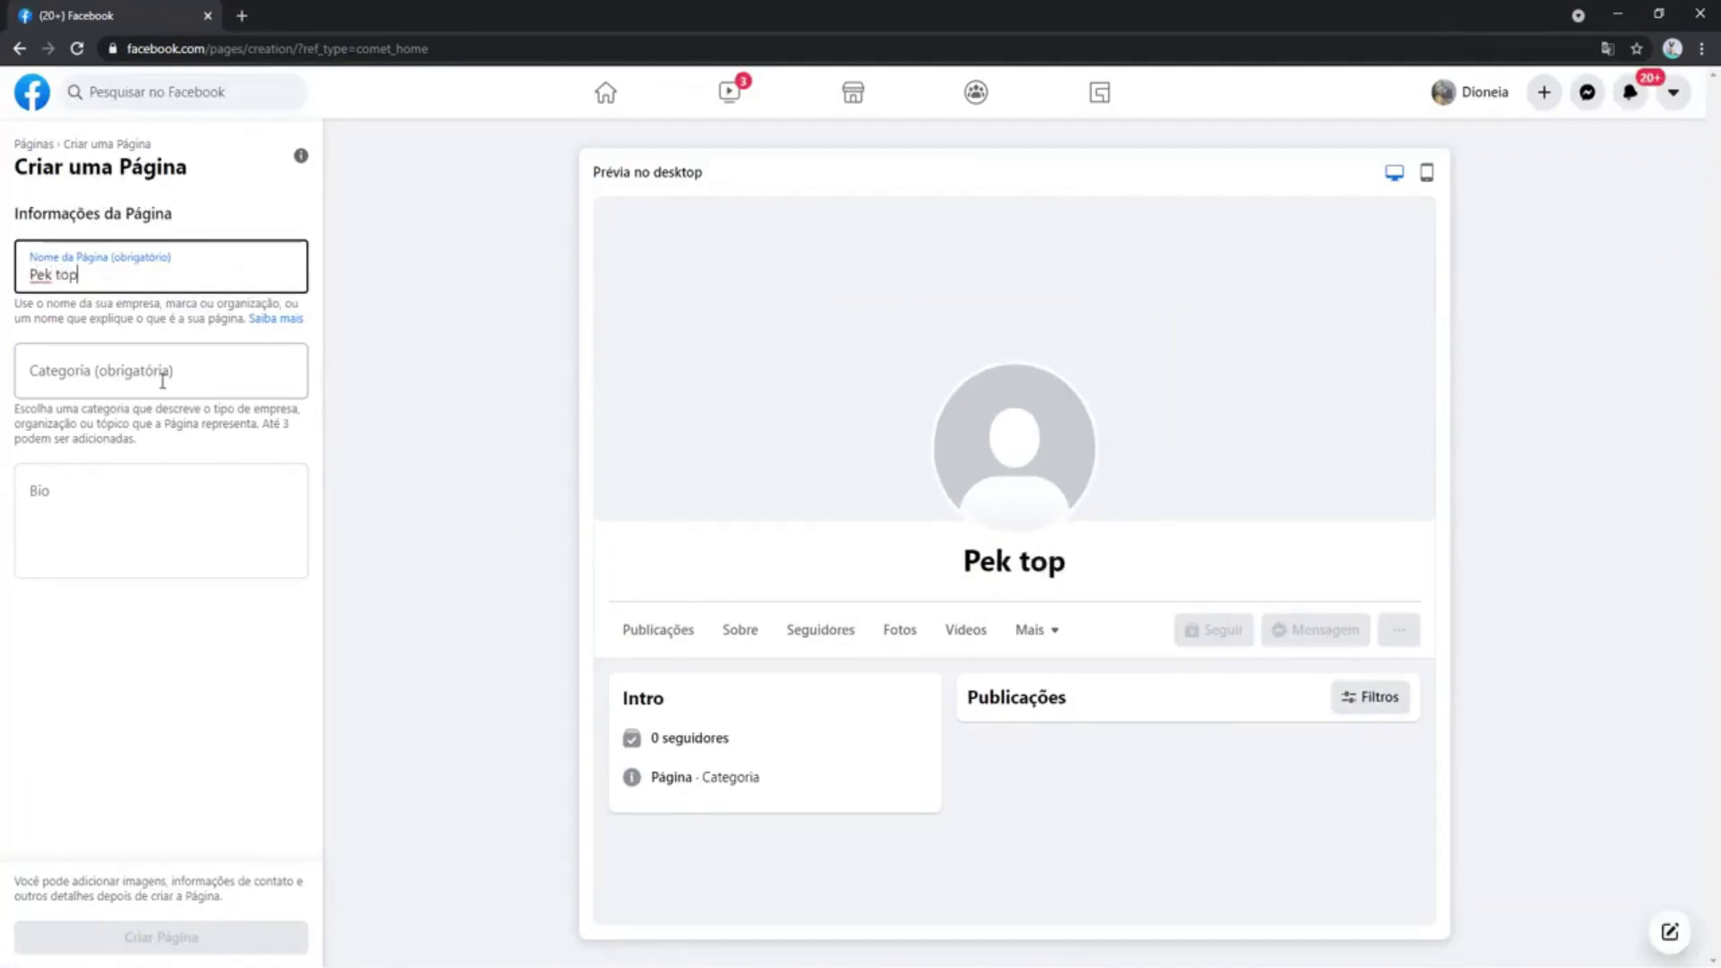
pyautogui.press('BackSpace')
pyautogui.write('la')
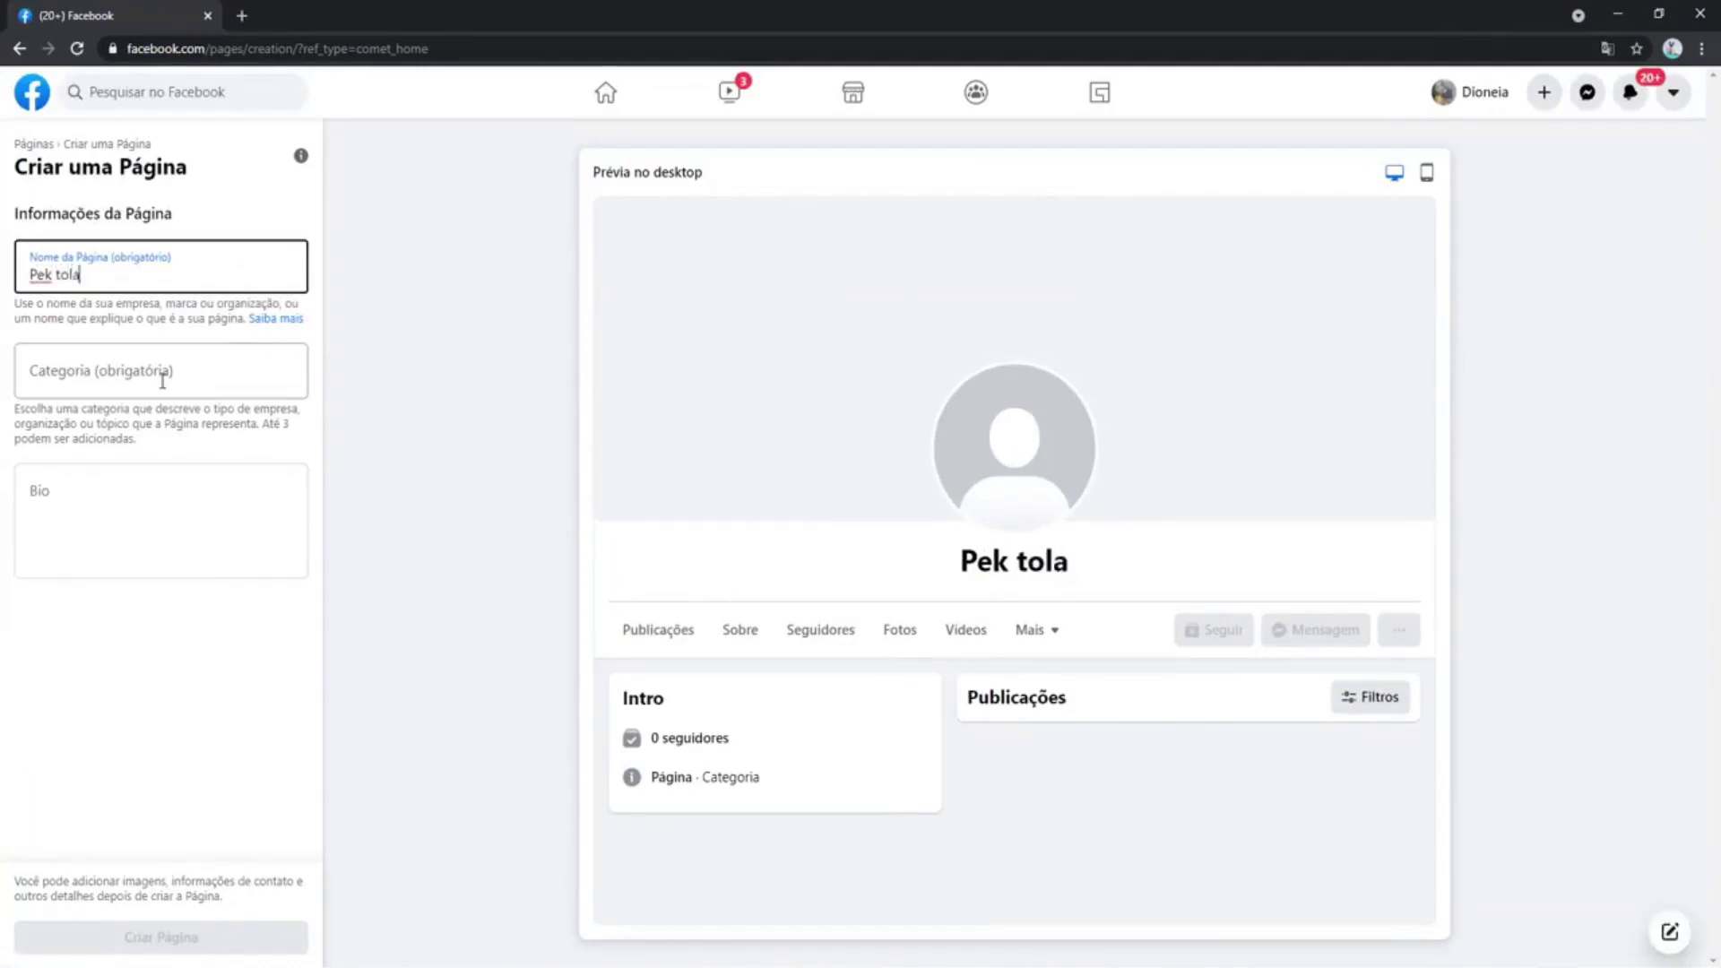
pyautogui.write(' Lov')
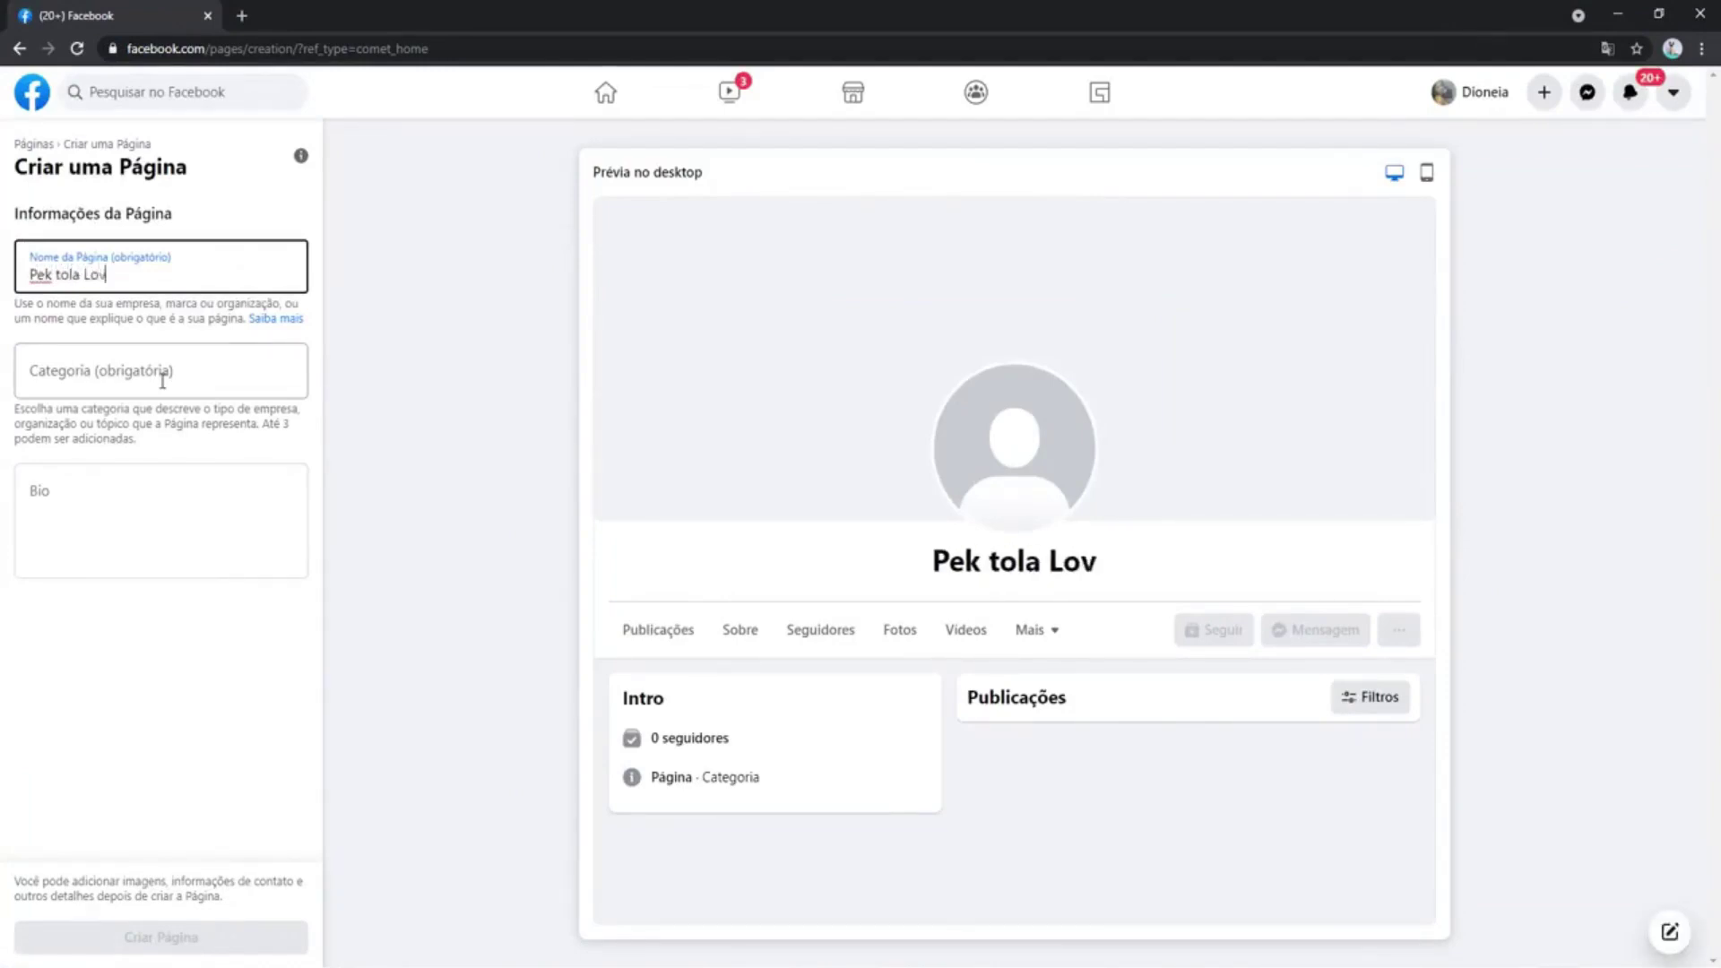
pyautogui.write('e b sousdei')
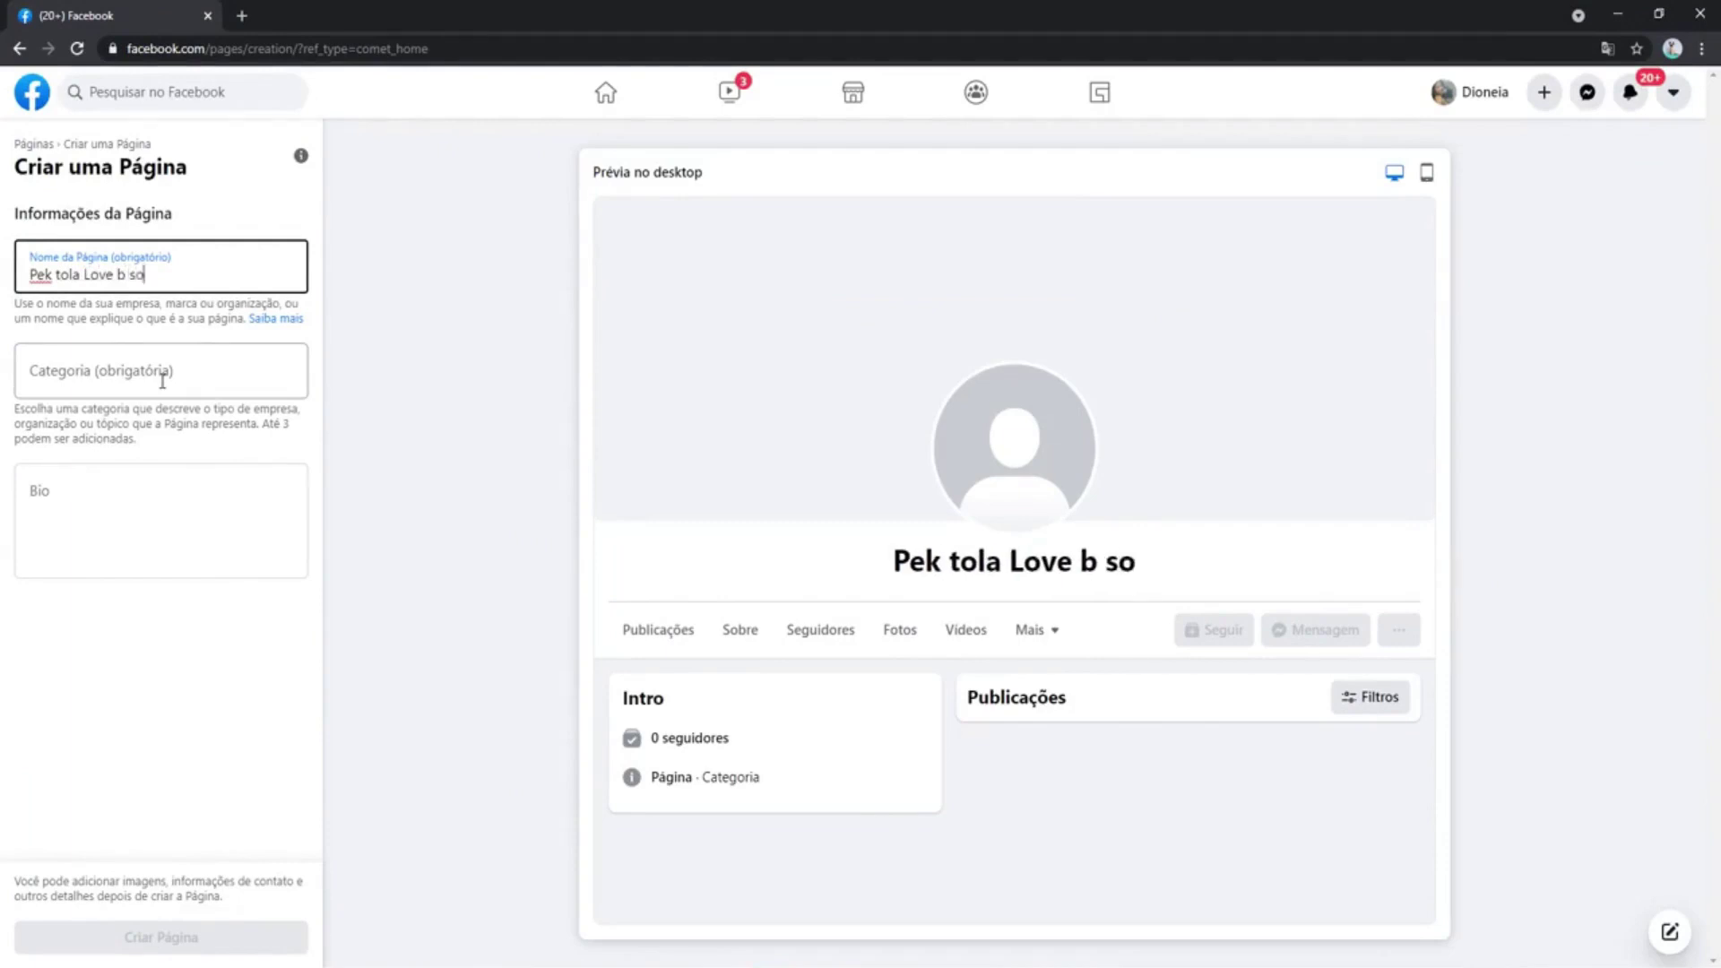
pyautogui.press('Tab')
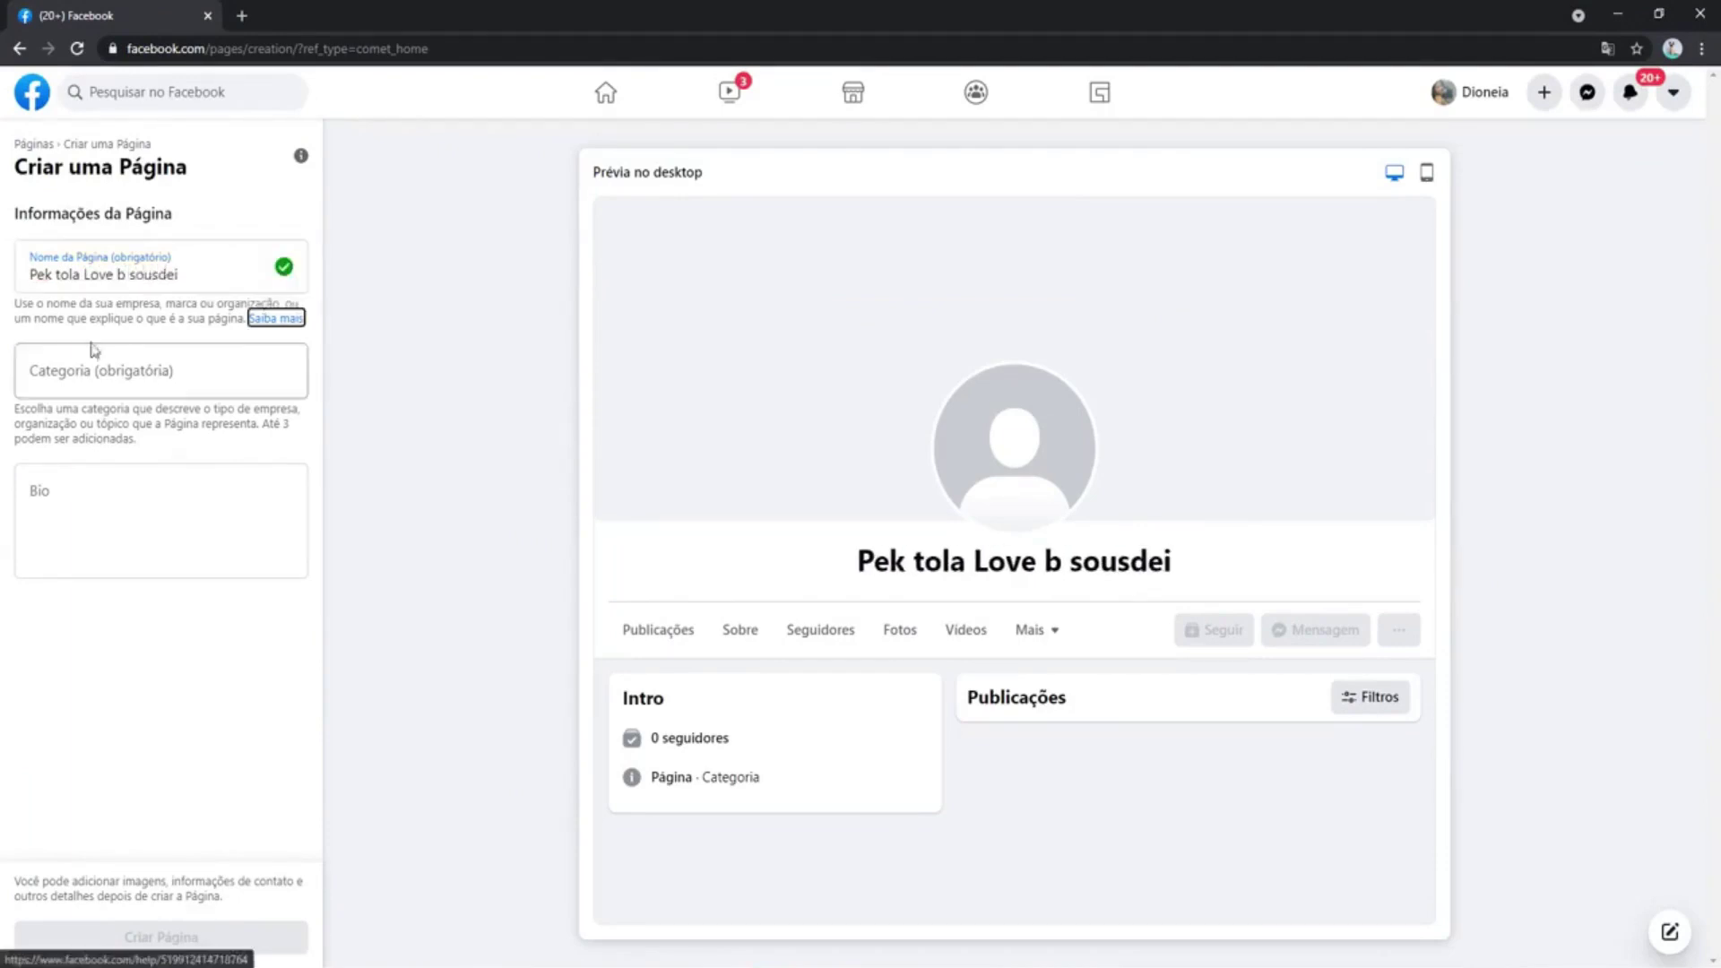
# Step: Set the page category to Gamer from the Categoria suggestions
pyautogui.click(111, 384)
pyautogui.write('gma')
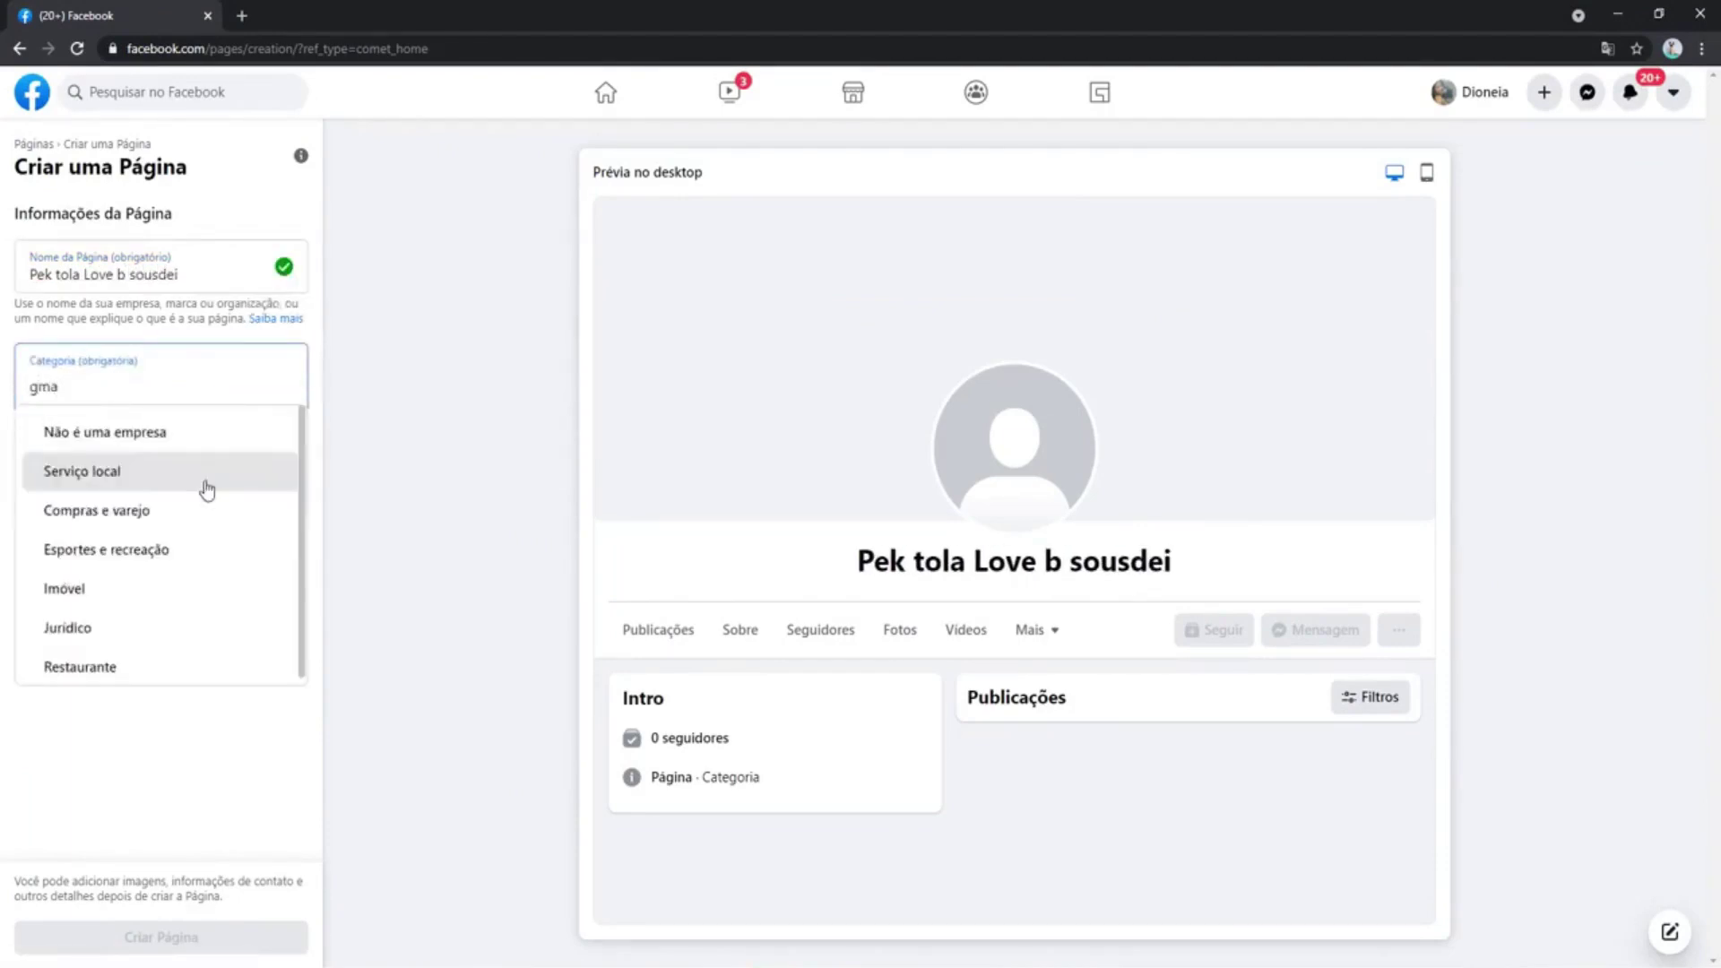
pyautogui.press('BackSpace')
pyautogui.press('BackSpace')
pyautogui.write('amer')
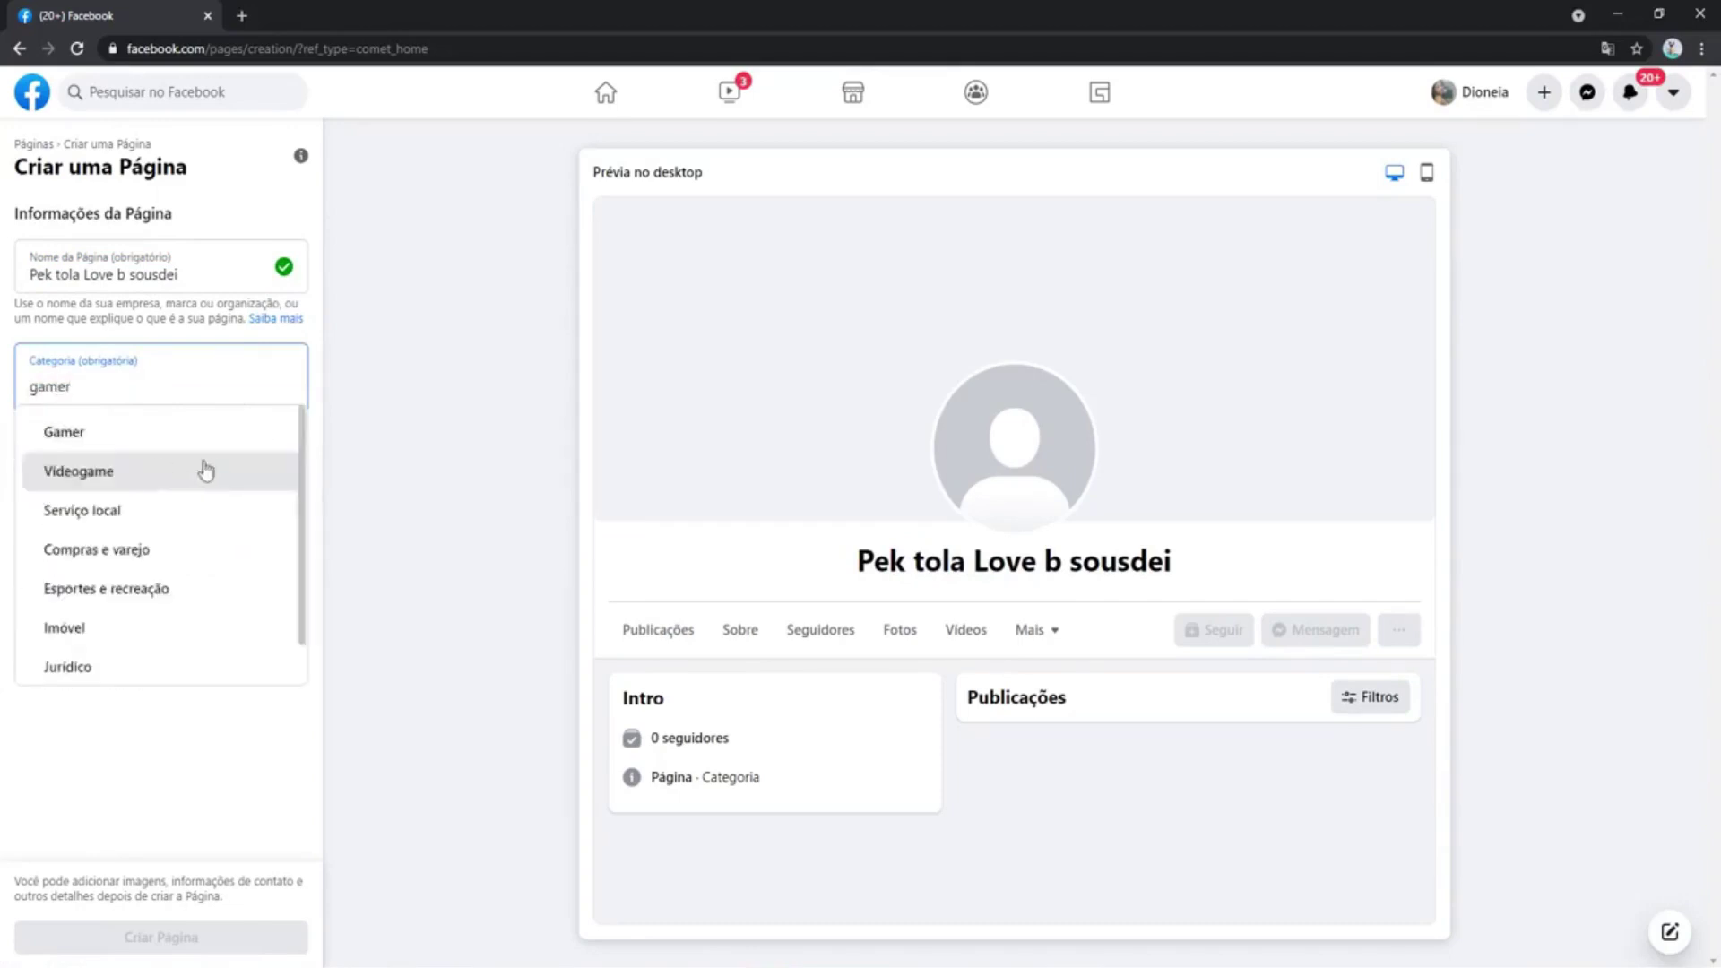
pyautogui.press('Return')
pyautogui.click(161, 553)
# Step: Write the bio 'share video', create the Page, and dismiss the notification
pyautogui.write('s')
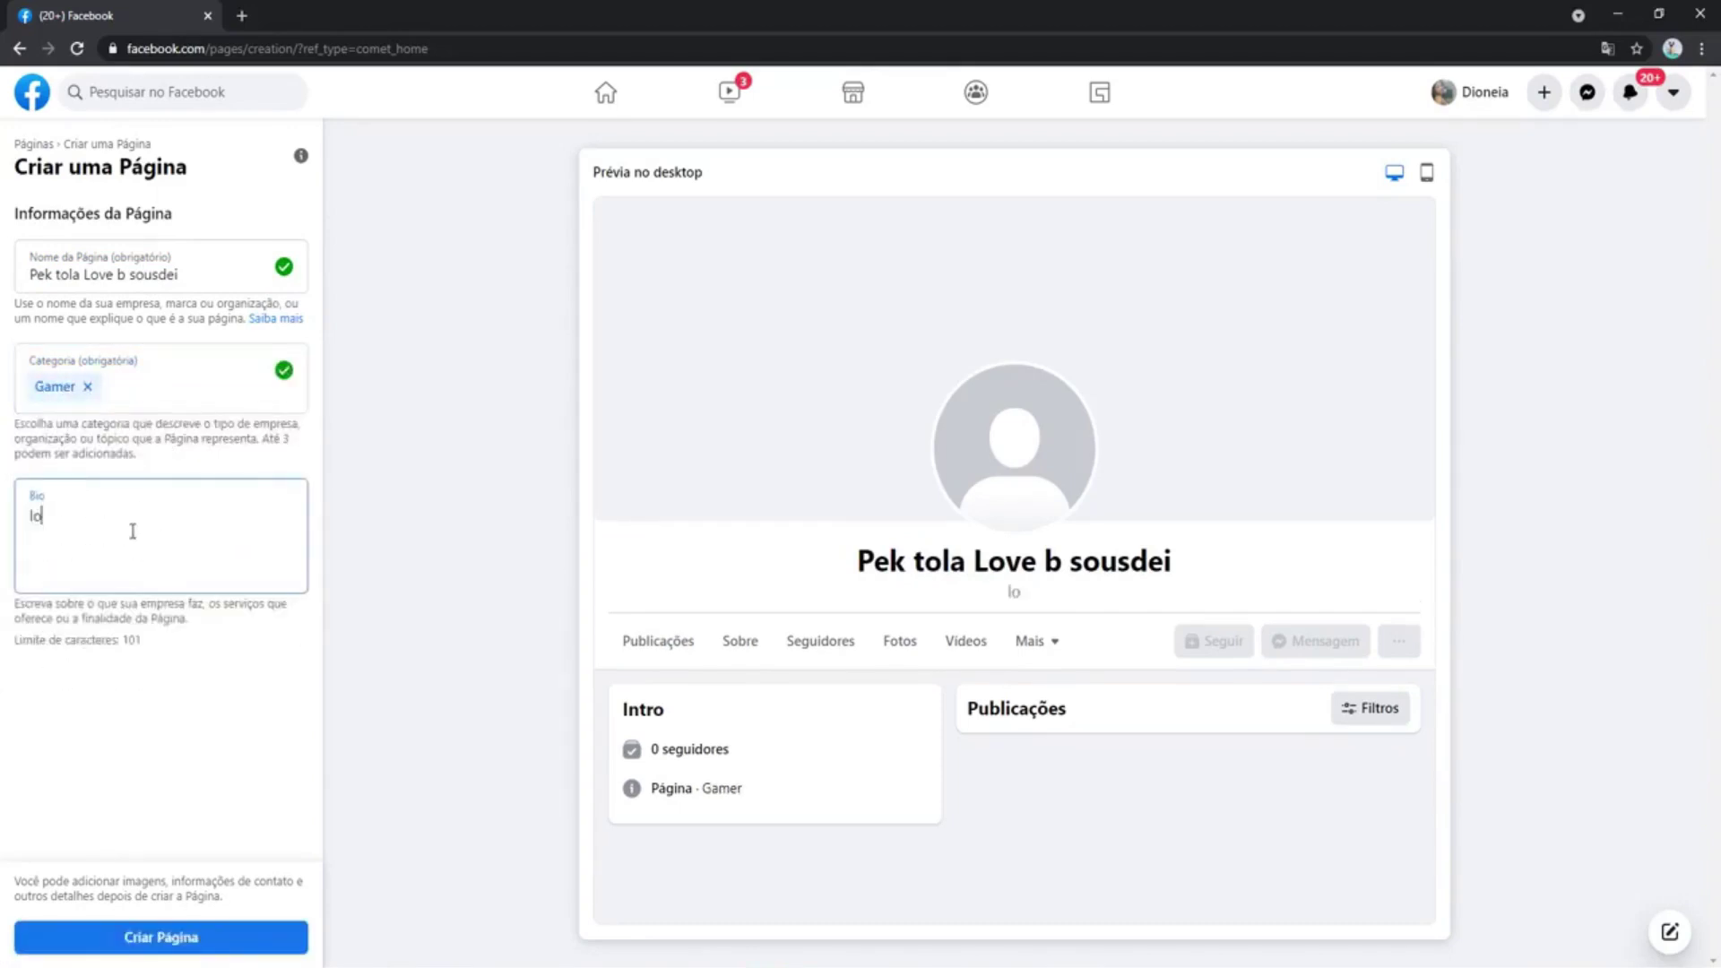
pyautogui.write('hare')
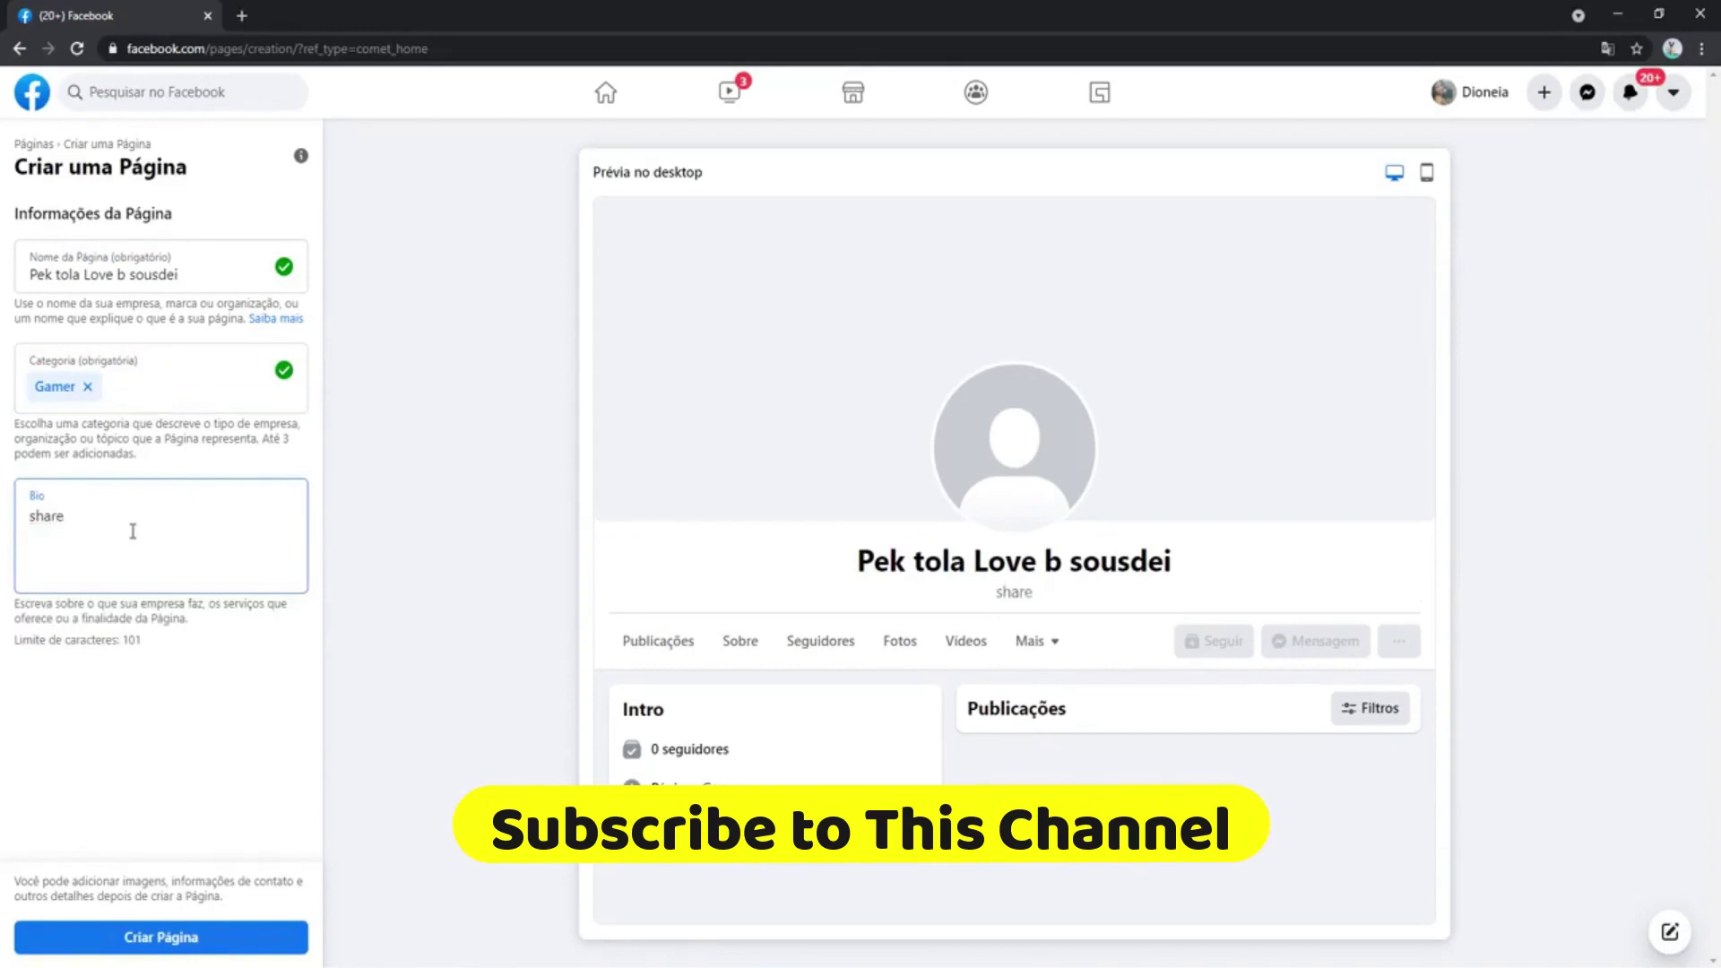
pyautogui.write(' video')
pyautogui.click(341, 598)
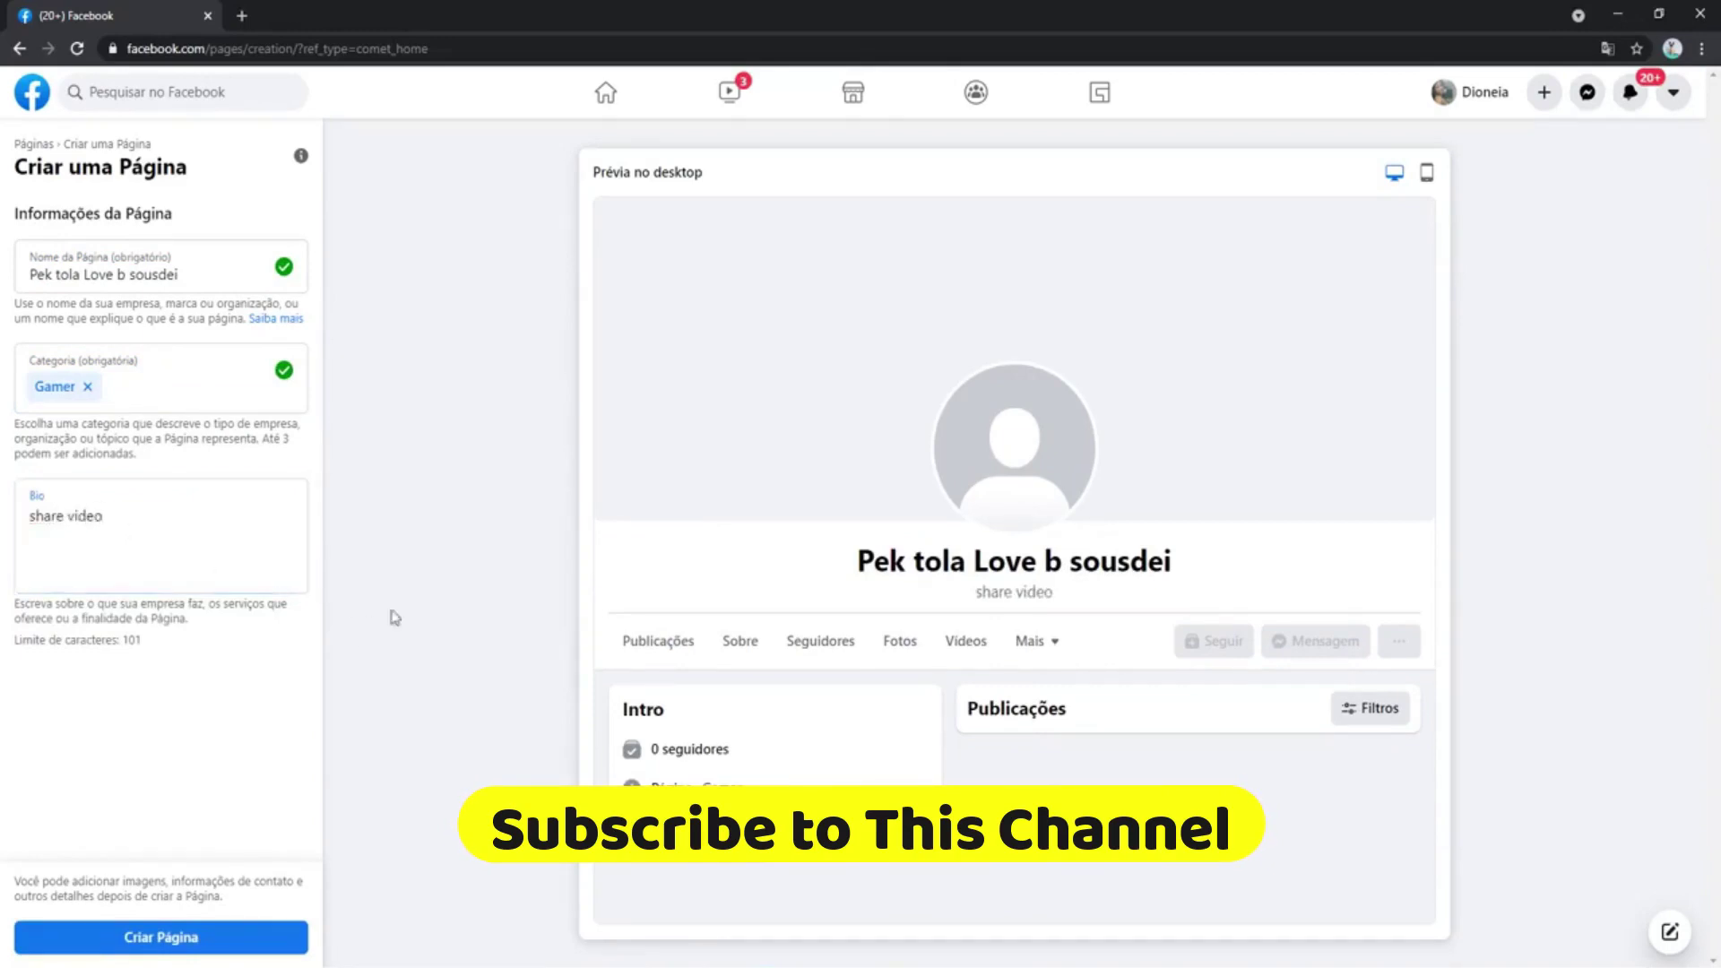
pyautogui.click(209, 945)
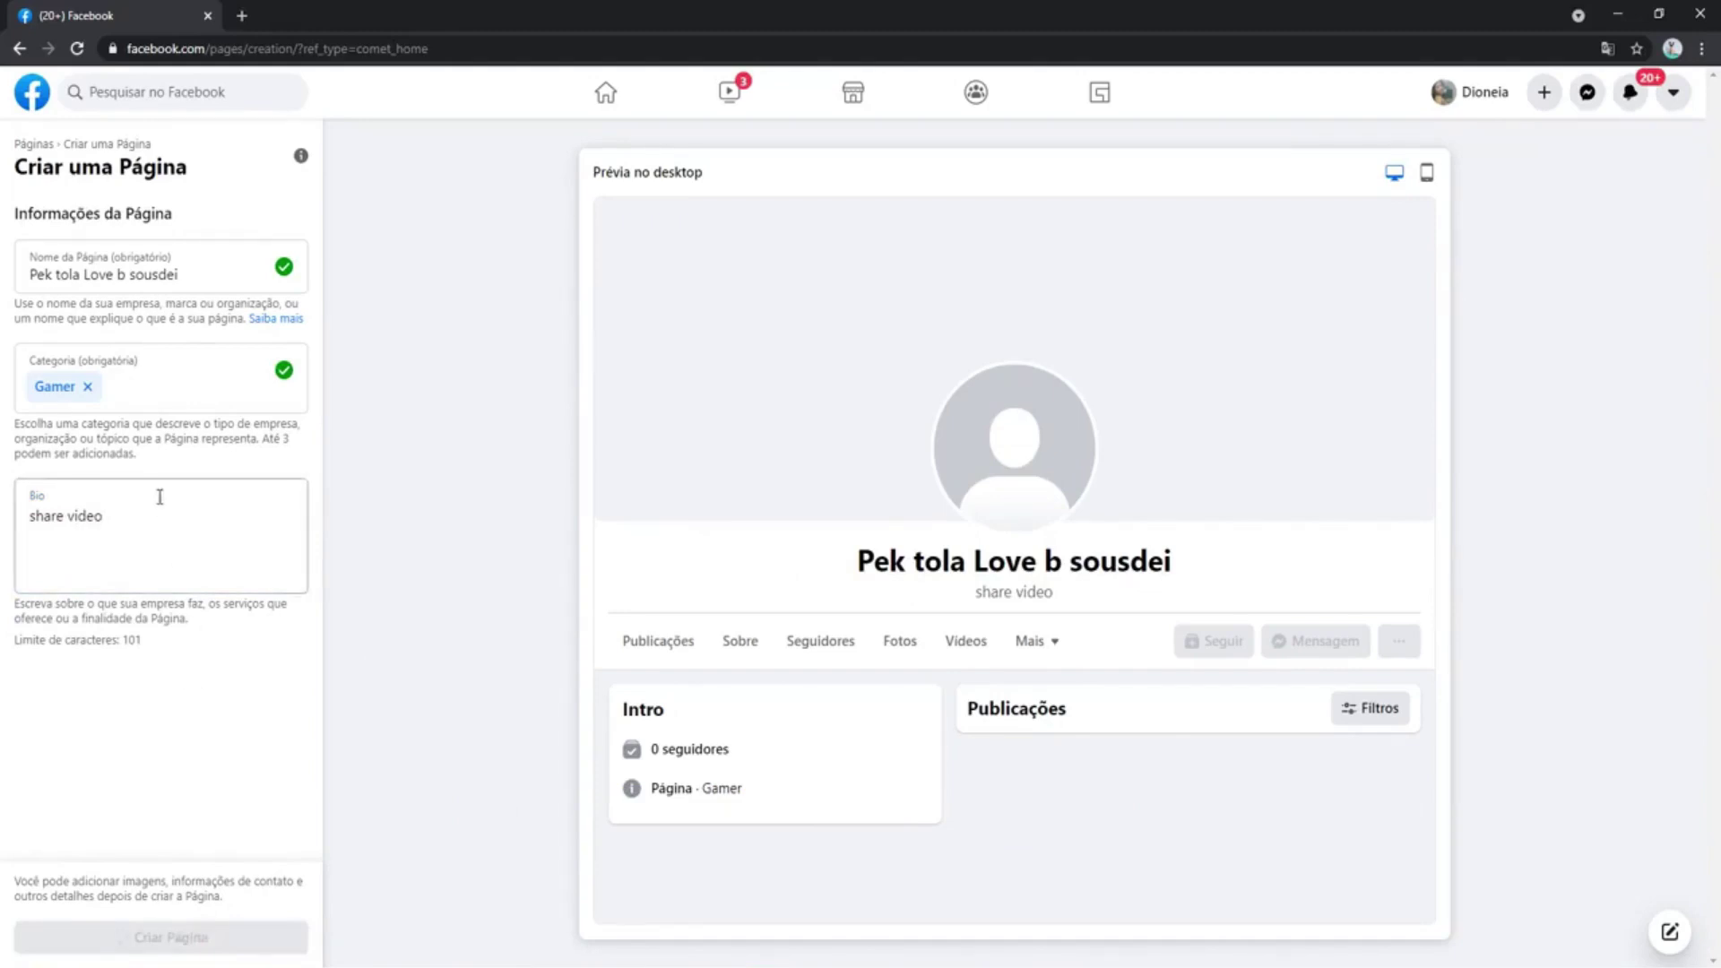
pyautogui.click(837, 933)
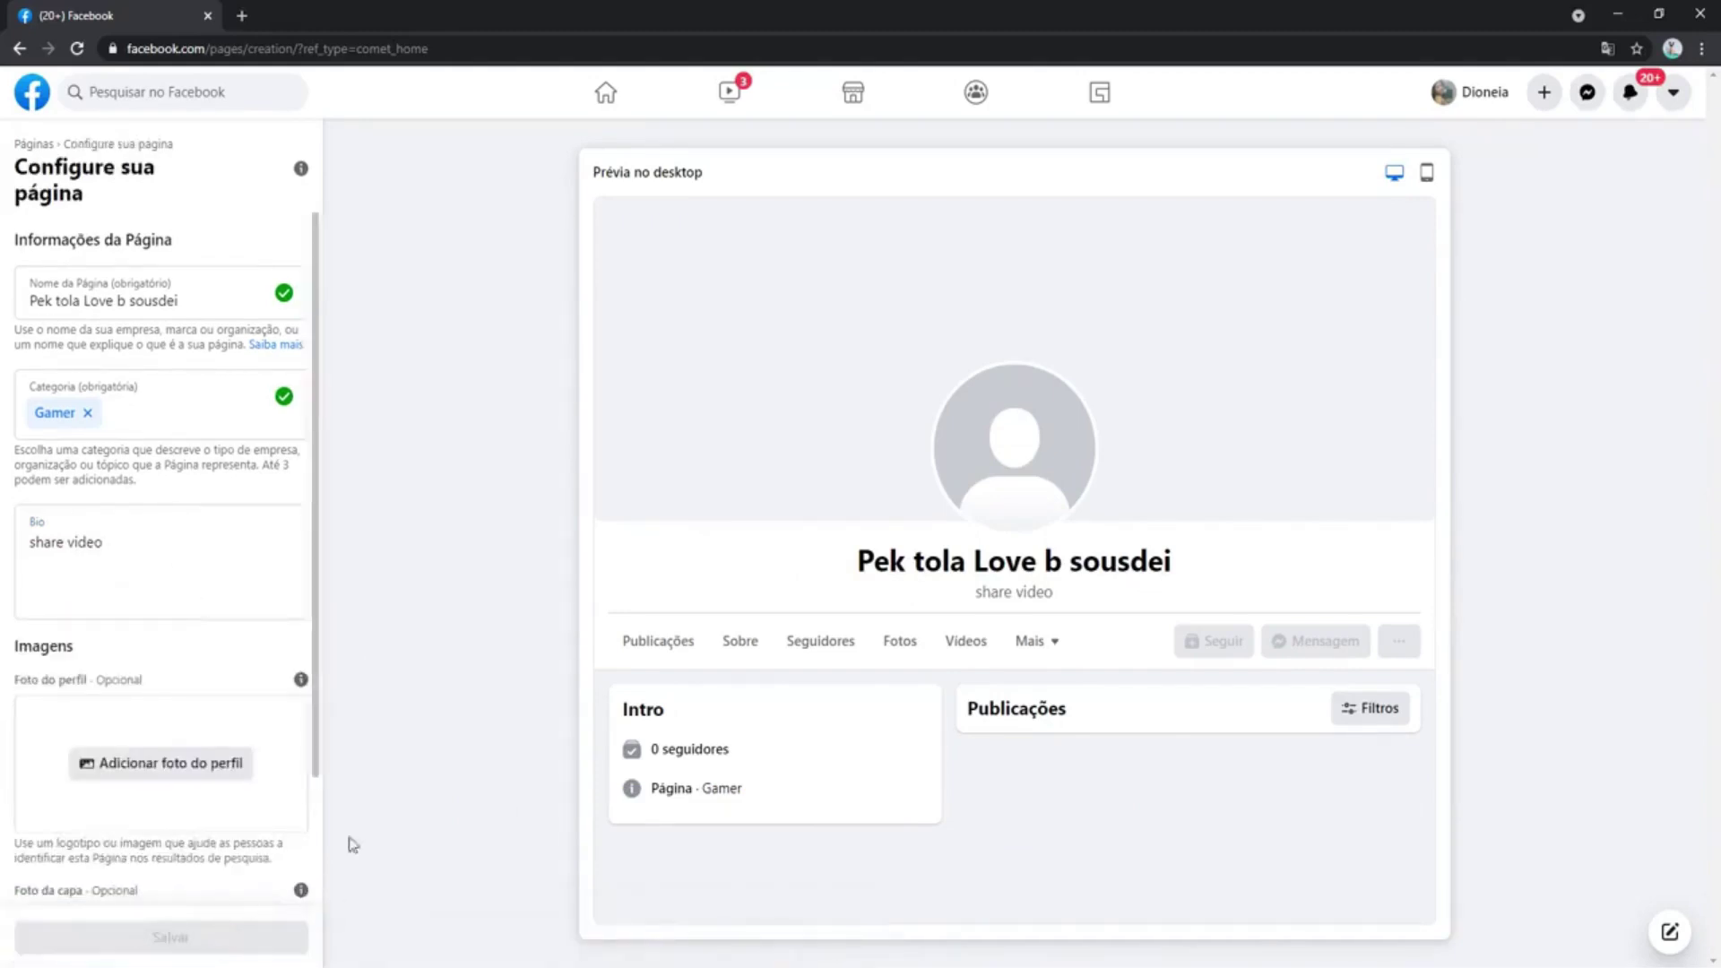